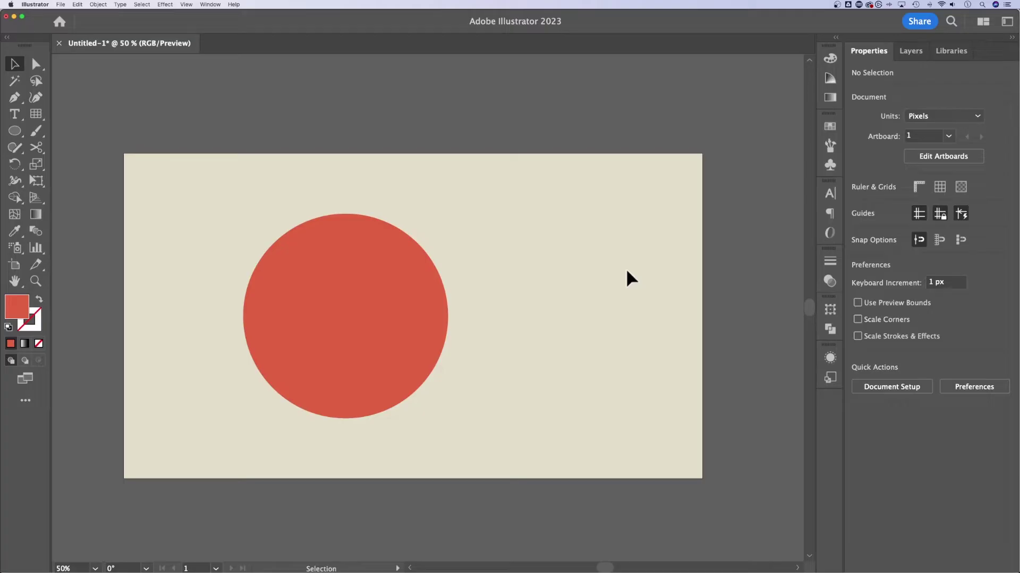
Step: Move the red circle slightly left to X 669.76 px, Y 540 px
mouse_move(376, 300)
left_mouse_down()
mouse_move(382, 295)
mouse_move(333, 306)
mouse_move(356, 301)
left_mouse_up()
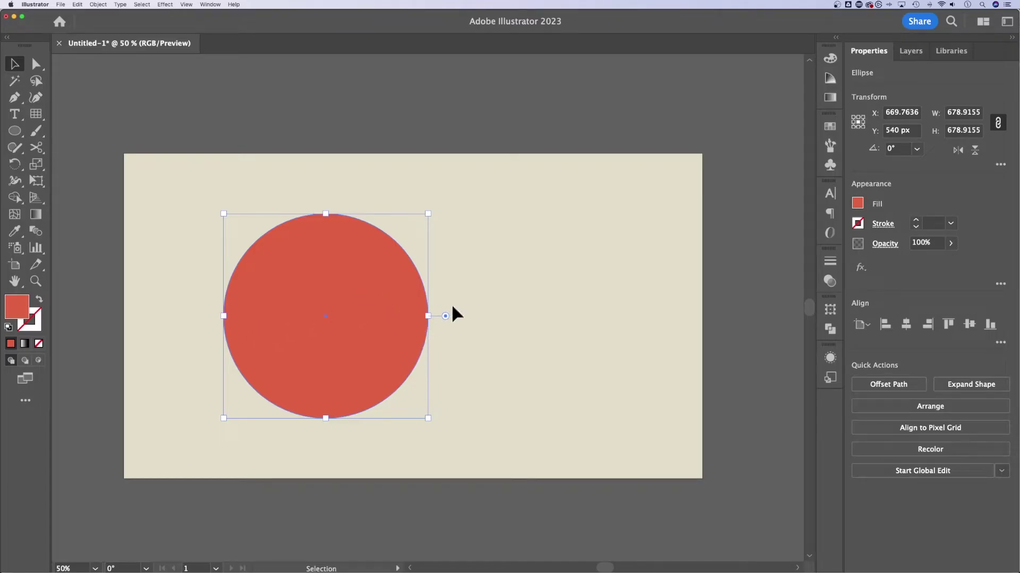
Step: Draw a 766 × 1075 px rectangle over the circle, running from the artboard's top to its bottom
left_click(485, 292)
left_click_drag(15, 130, 79, 134)
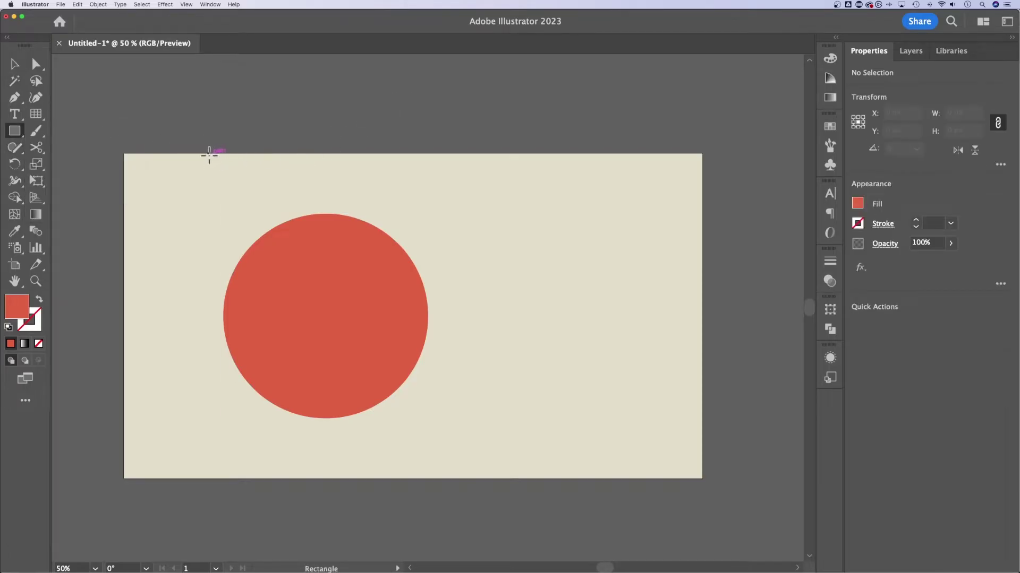
left_click_drag(207, 151, 436, 473)
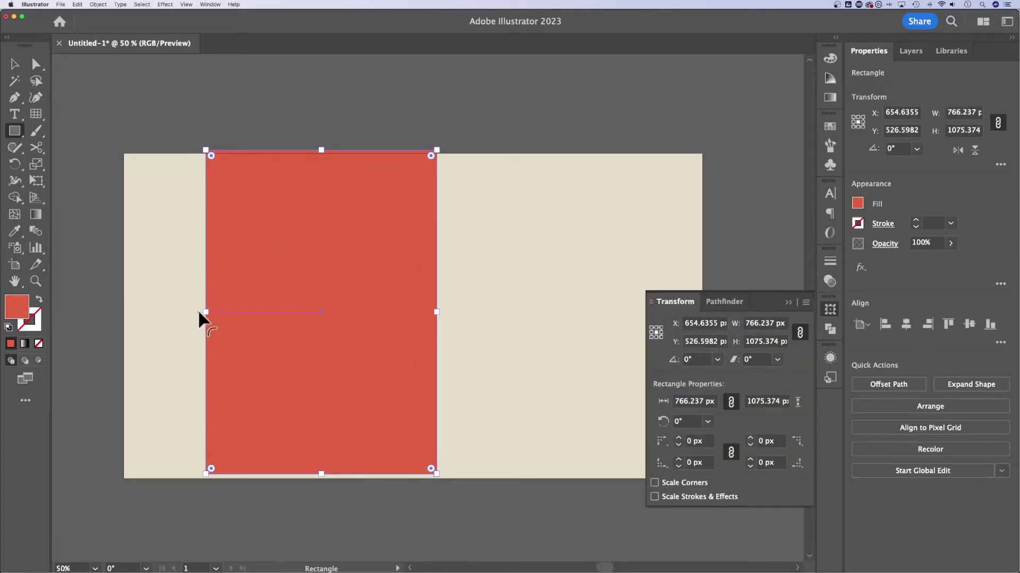
Step: Fill the rectangle with a linear gradient using the Gradient tool
left_click(33, 216)
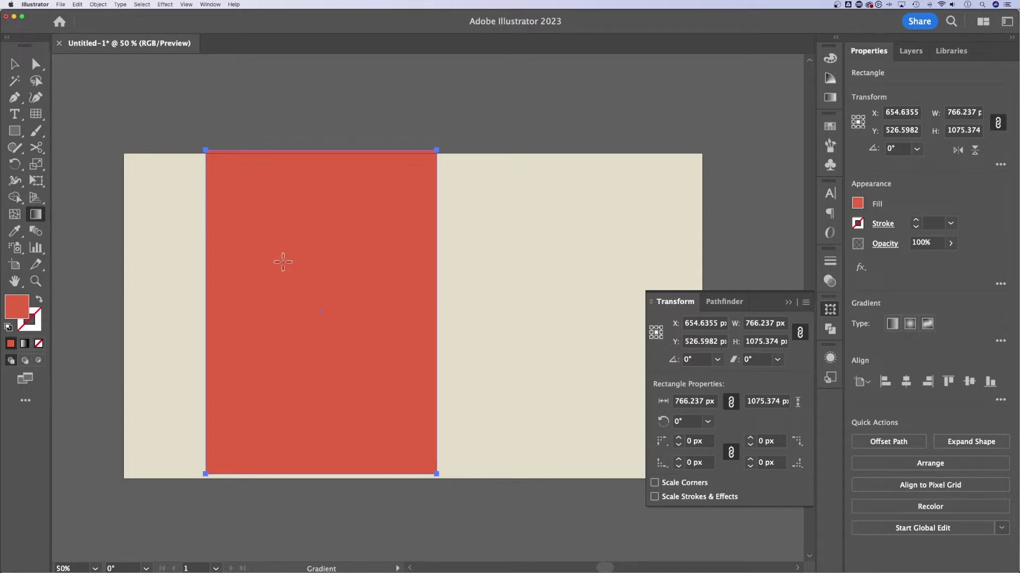
left_click(330, 280)
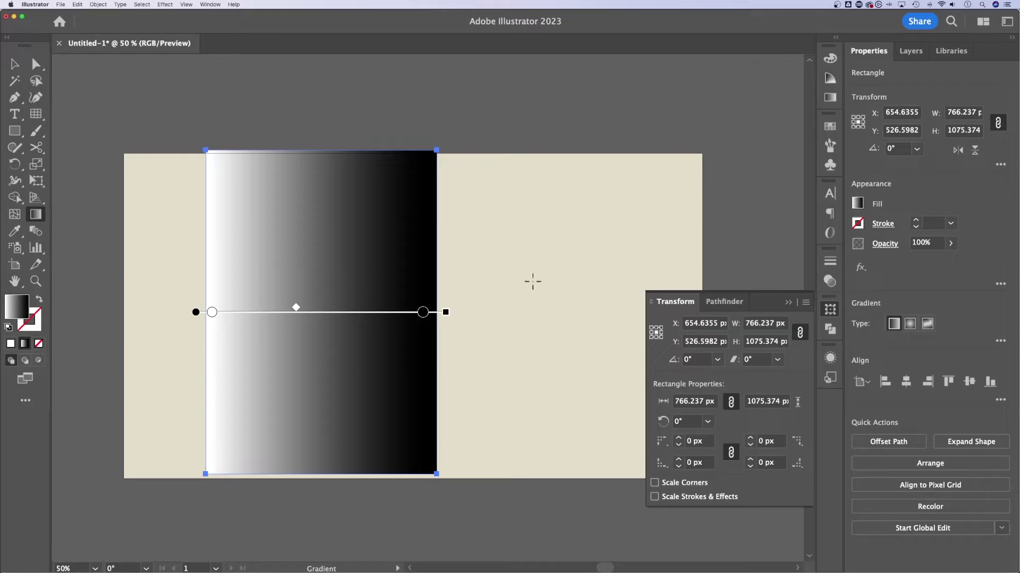
left_click(894, 325)
Step: Check the gradient stops: black on the right, shown in RGB, and white on the left
left_click(423, 312)
double_click(423, 312)
left_click(423, 312)
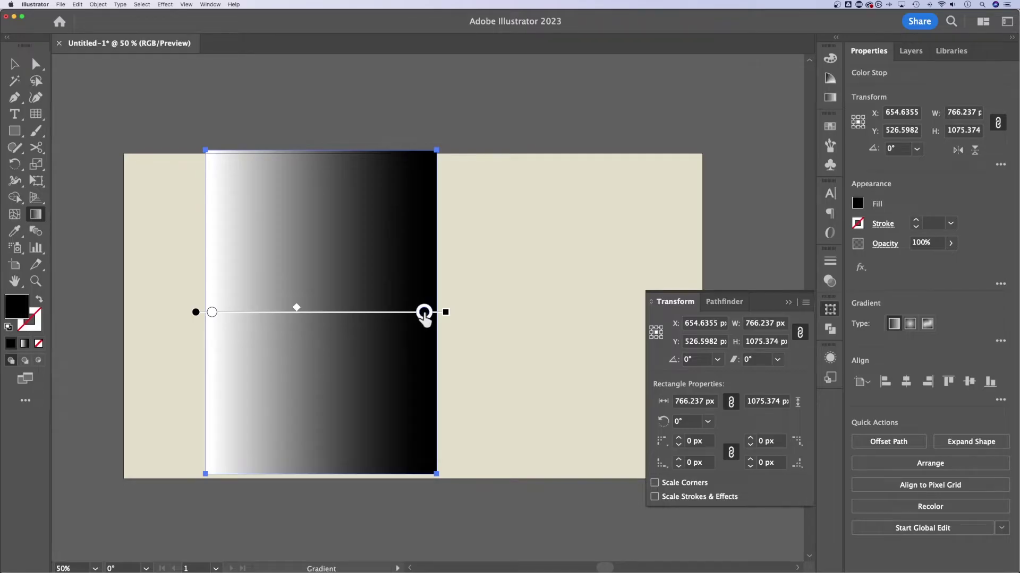
double_click(422, 312)
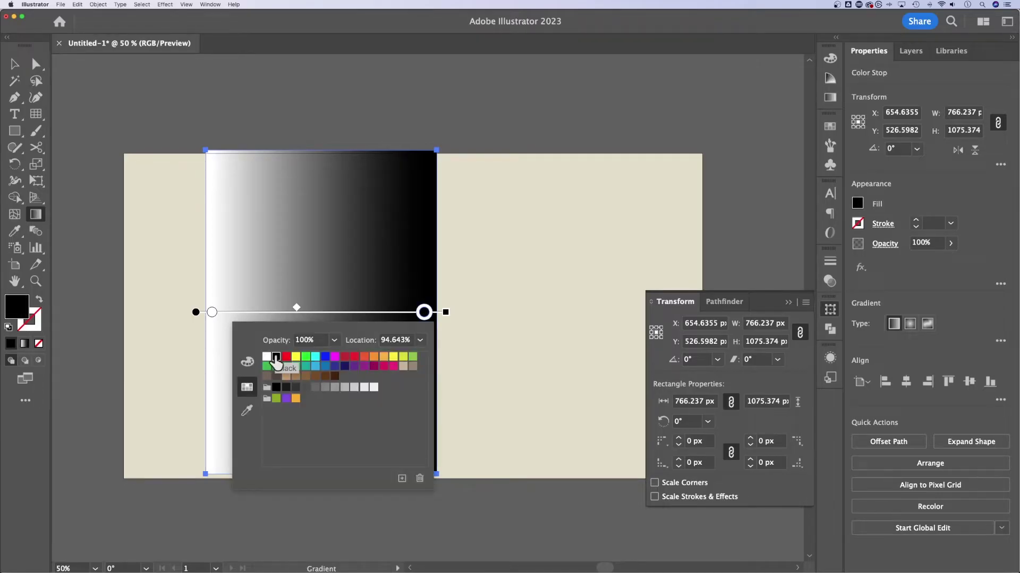
left_click(246, 362)
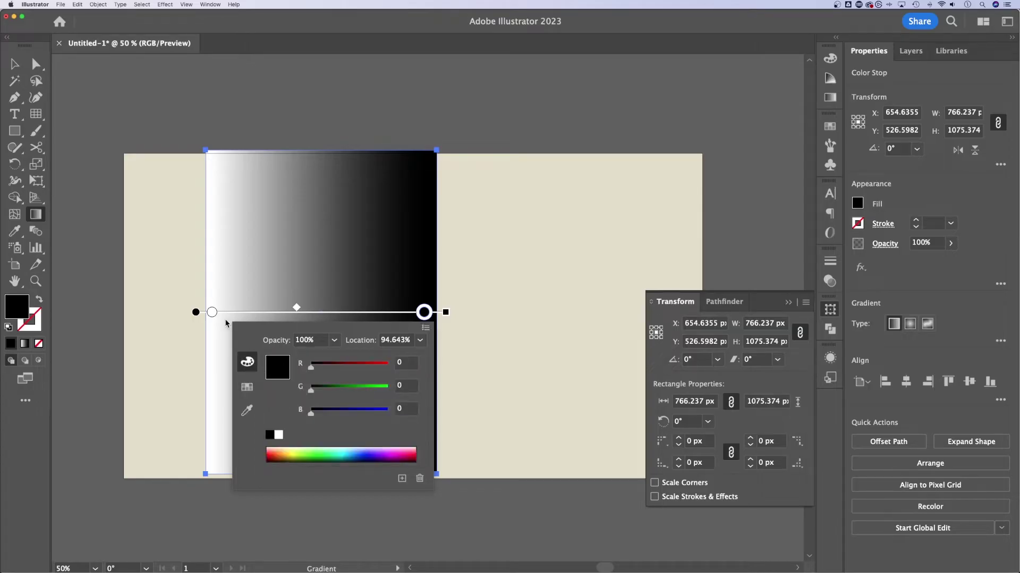
left_click(212, 312)
double_click(212, 313)
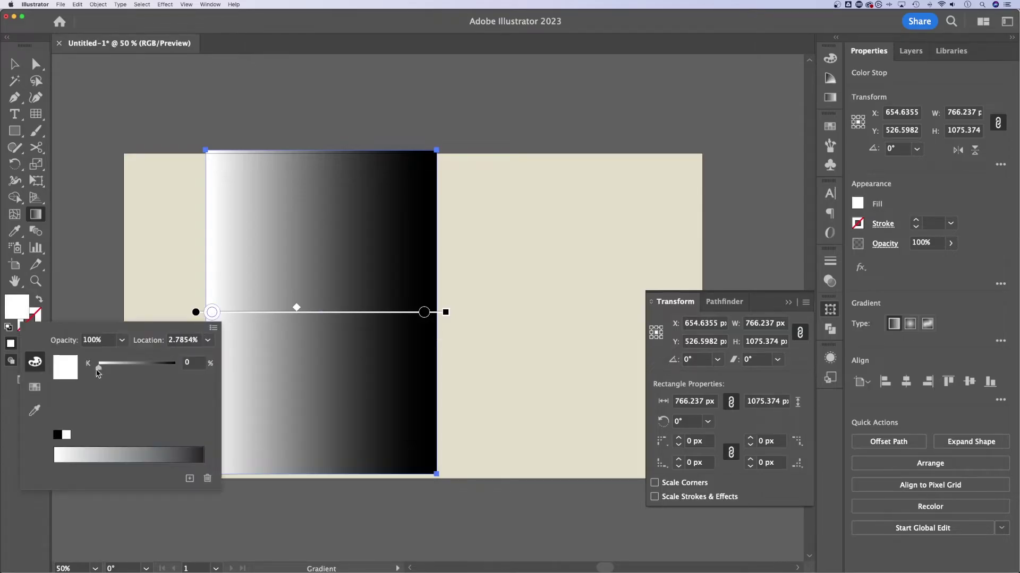
left_click(212, 312)
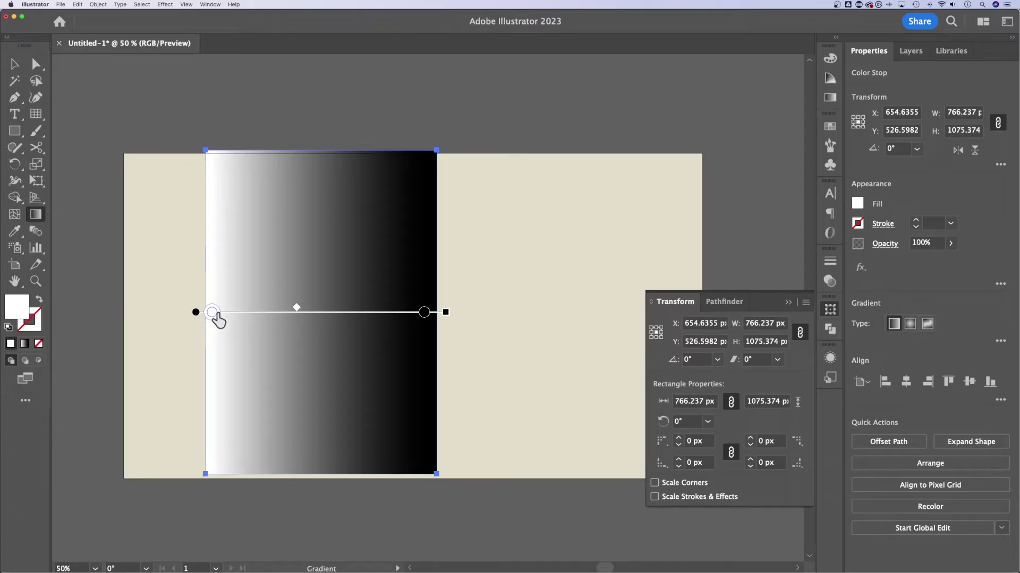
Step: Select both the rectangle and the circle, and show the Transparency panel from the Window menu
left_click(16, 64)
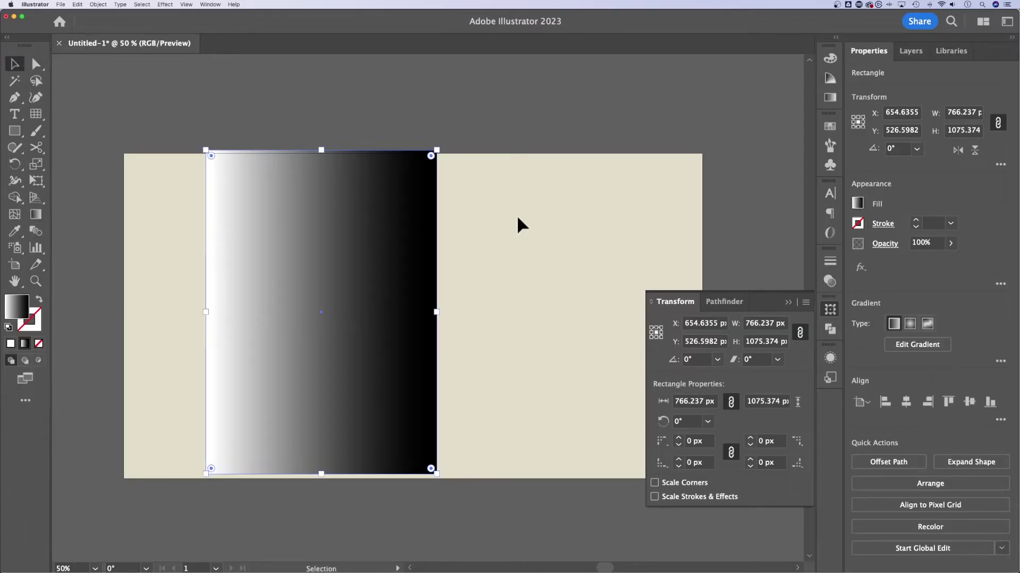
left_click_drag(451, 262, 259, 392)
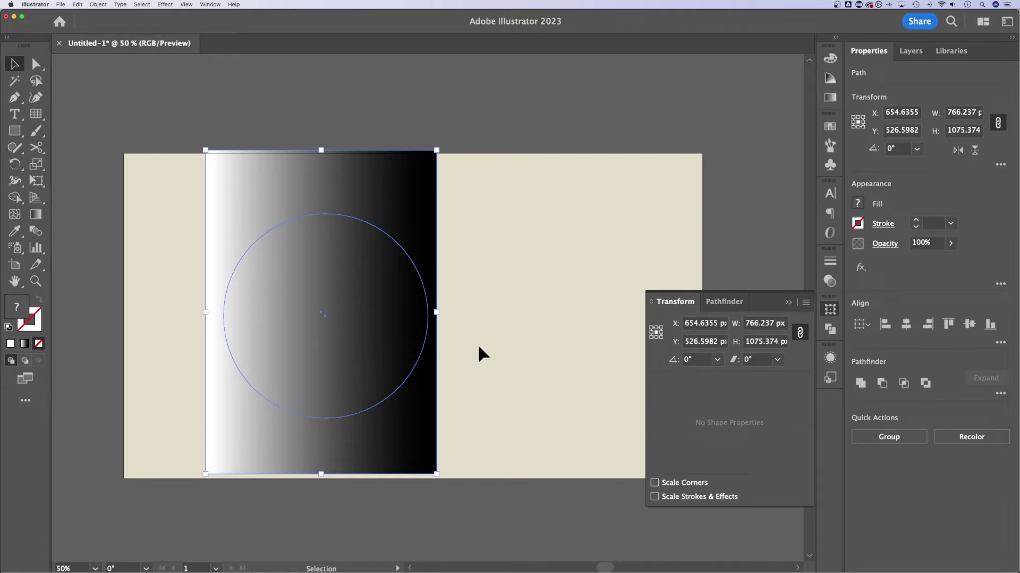
right_click(390, 293)
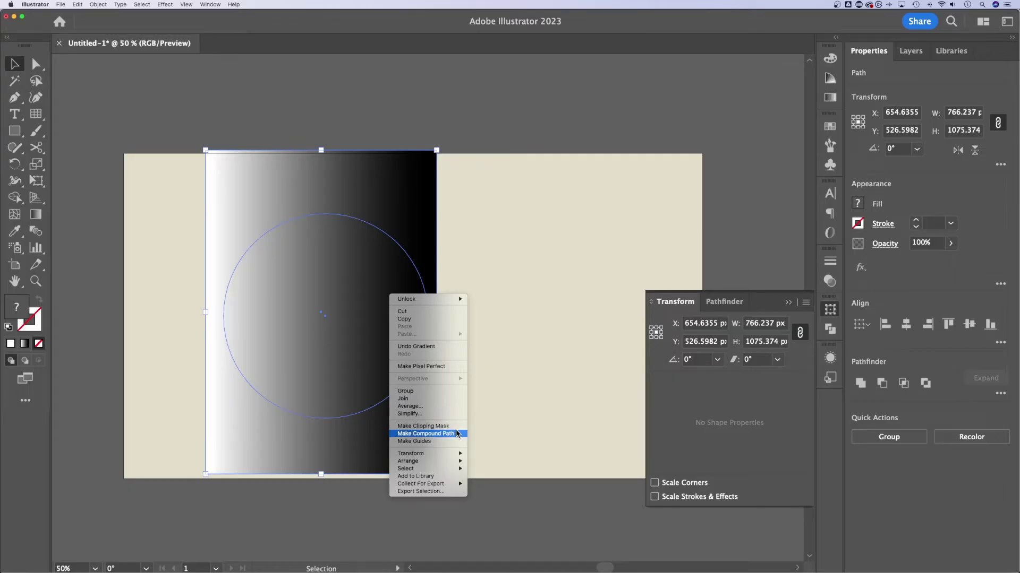
left_click(563, 336)
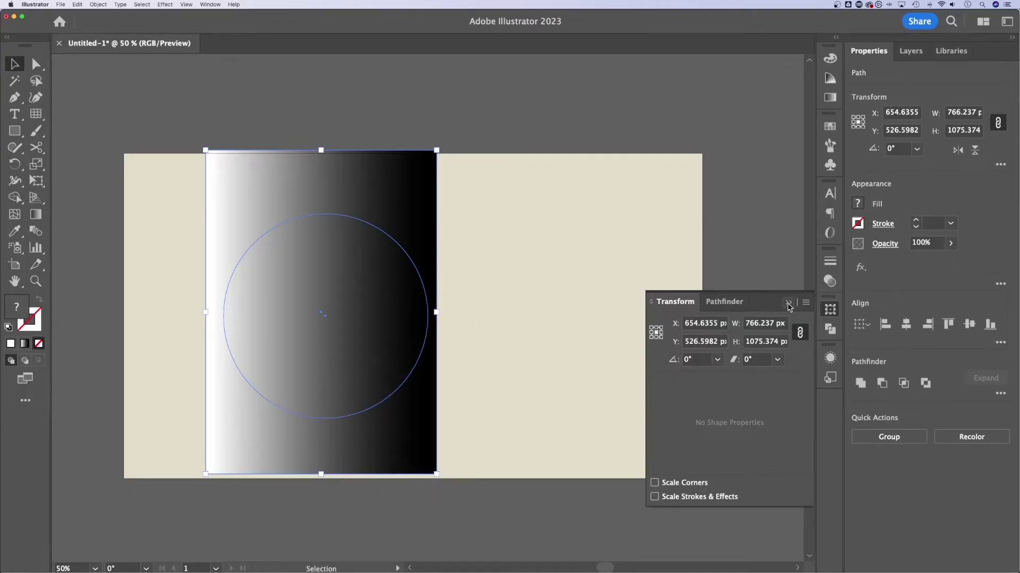
left_click(211, 4)
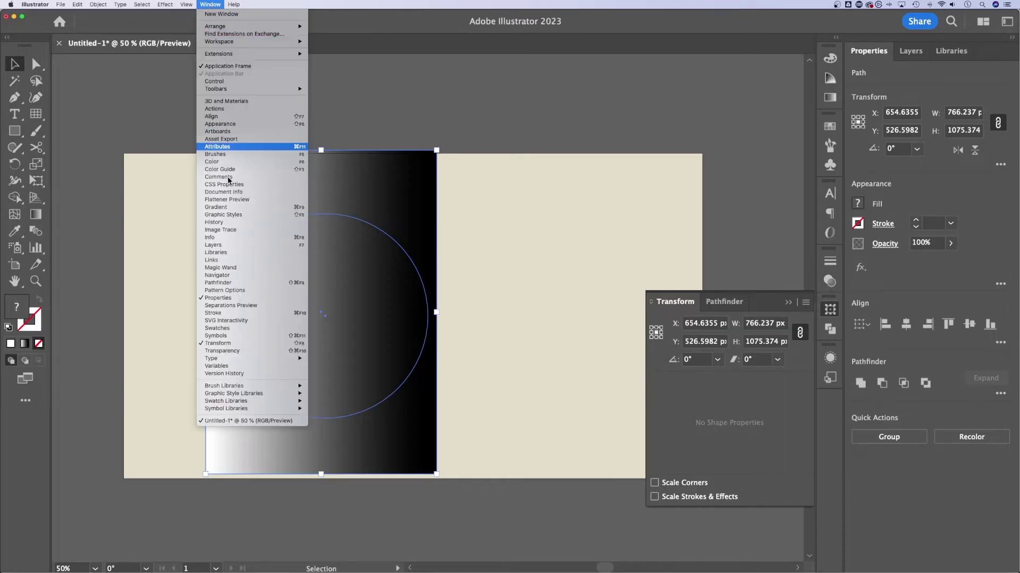
left_click(250, 351)
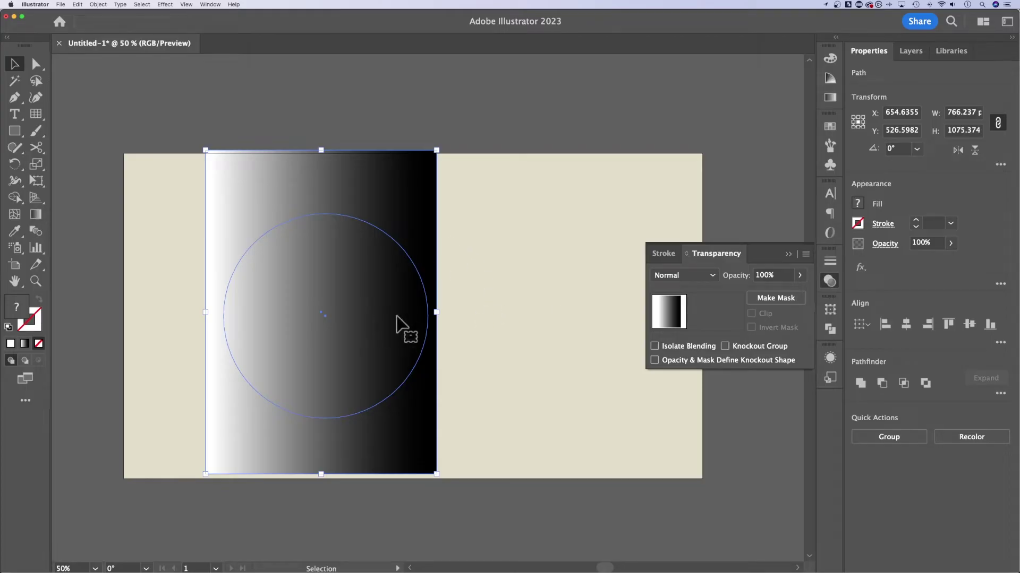
left_click(784, 299)
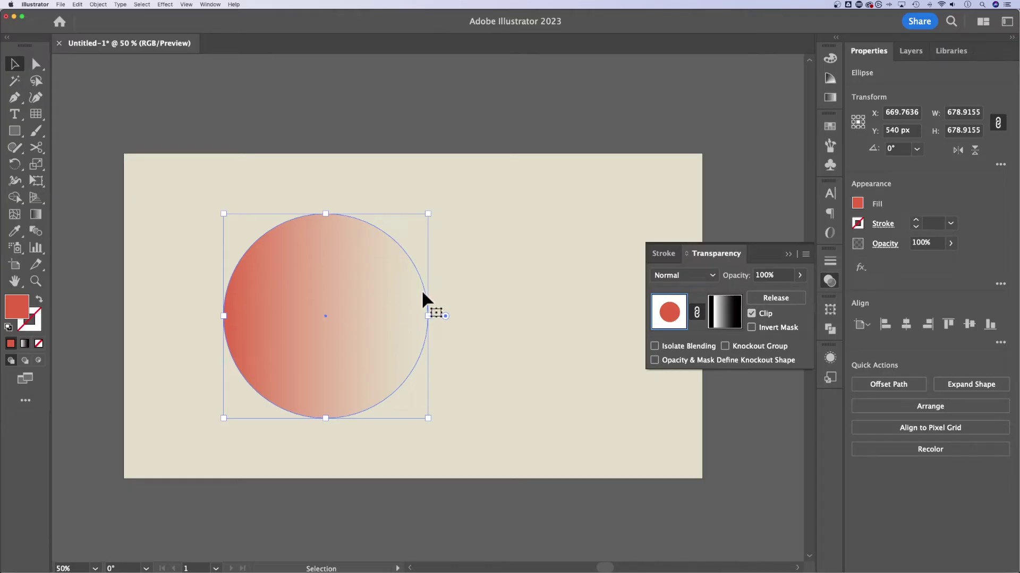
Step: Widen the opacity mask's gradient rectangle to about 782 × 1012 px, then return to the circle artwork
left_click(728, 315)
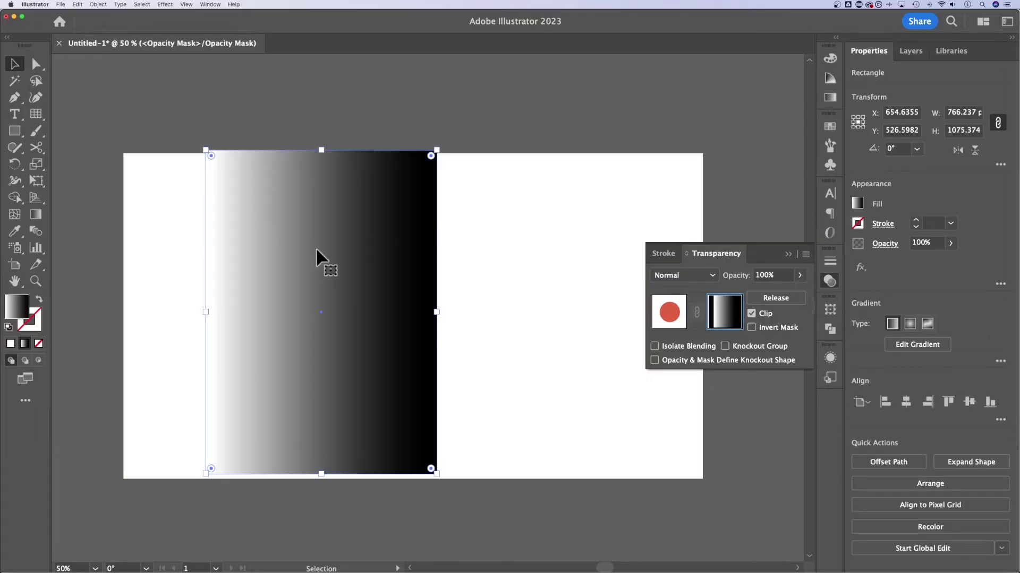
mouse_move(437, 312)
left_mouse_down()
mouse_move(455, 314)
mouse_move(443, 314)
left_mouse_up()
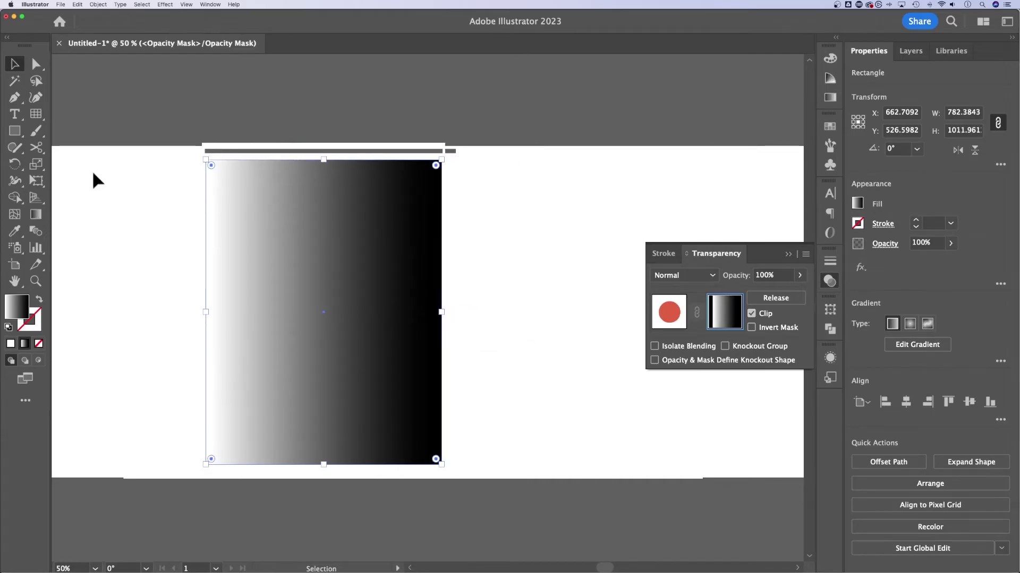
left_click(670, 316)
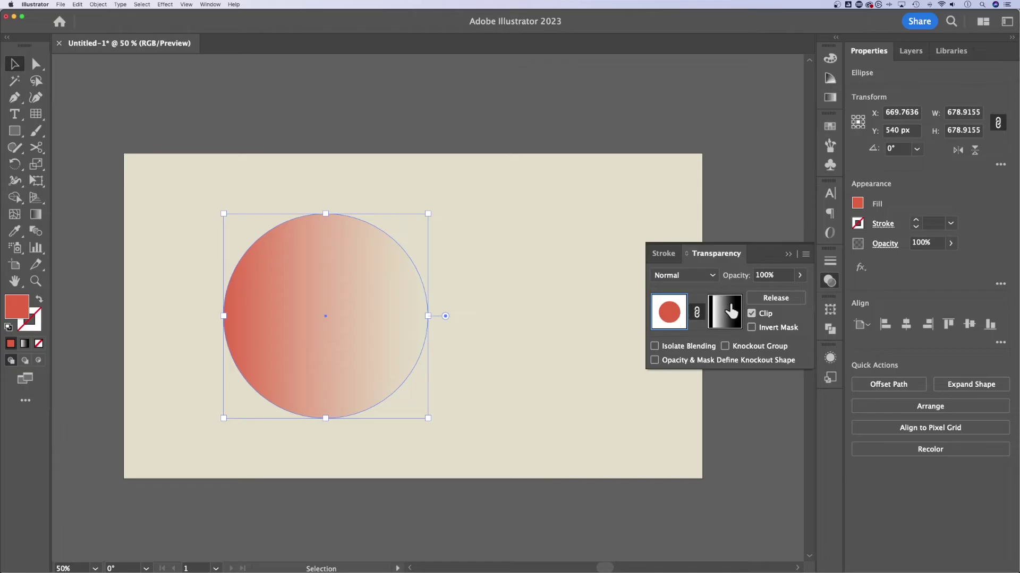
Step: Trim the mask rectangle from the right, top and left to about 755 × 806 px around the circle
left_click(731, 313)
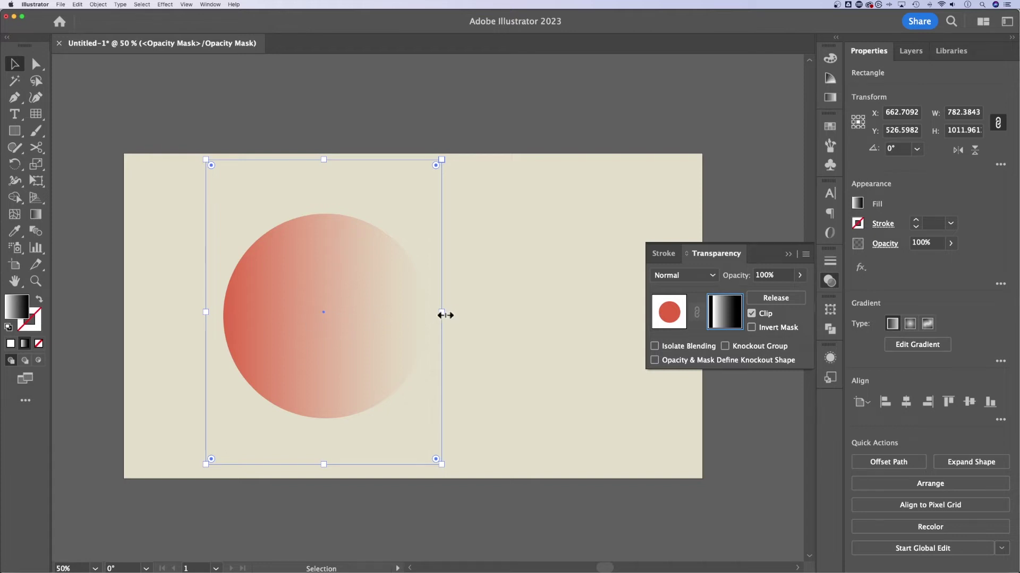
mouse_move(445, 315)
left_mouse_down()
mouse_move(368, 321)
mouse_move(439, 315)
left_mouse_up()
left_click_drag(332, 159, 332, 192)
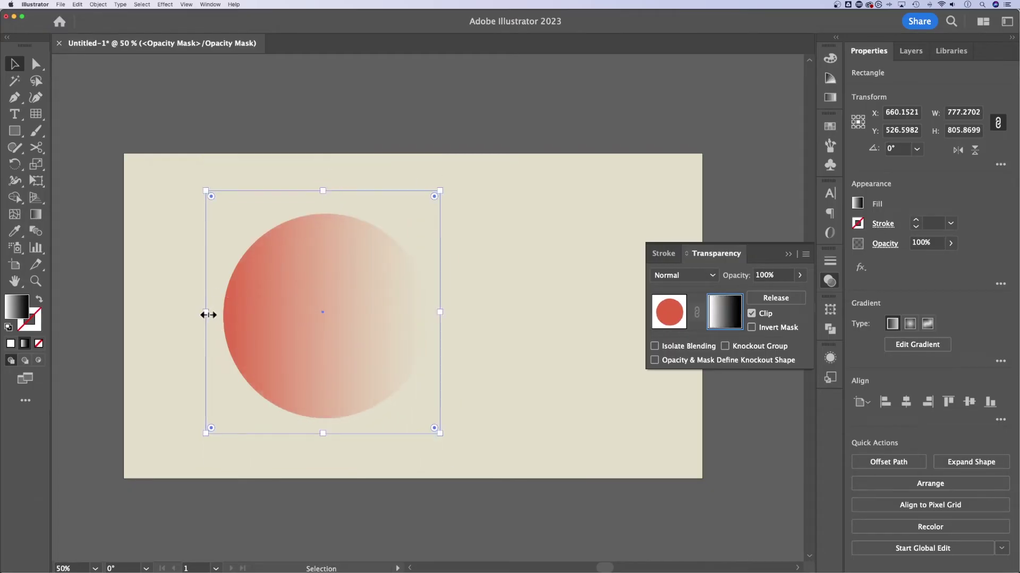
mouse_move(207, 314)
left_mouse_down()
mouse_move(273, 314)
mouse_move(213, 314)
left_mouse_up()
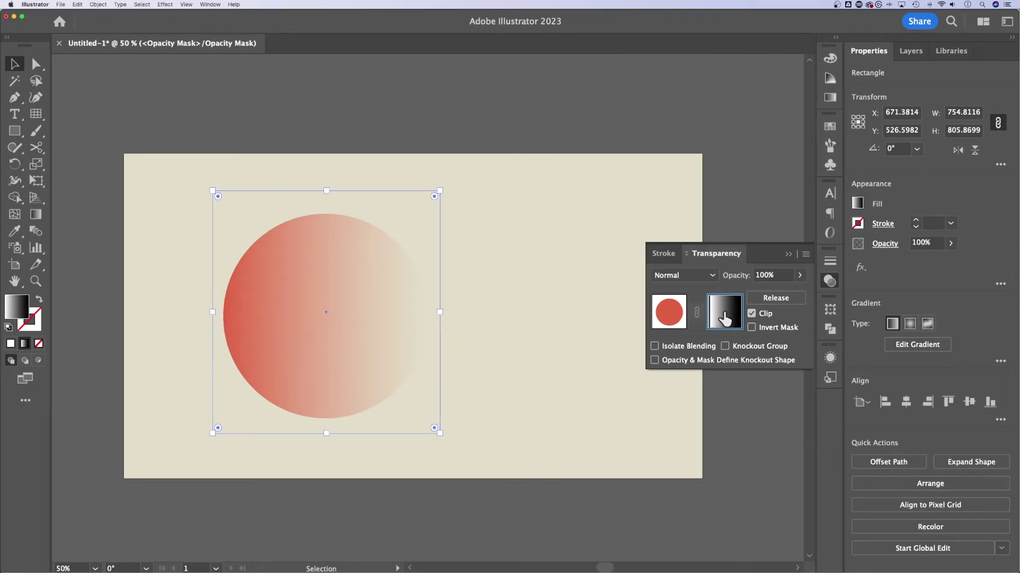
Step: Reposition the mask gradient's white stop and midpoint so the solid red extends further right
left_click(36, 214)
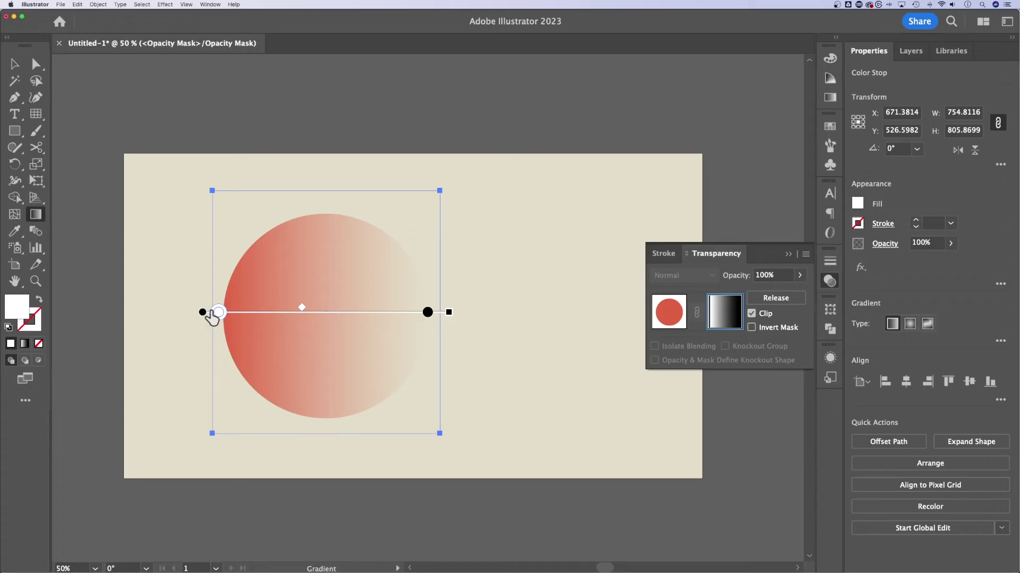
left_click_drag(219, 312, 252, 321)
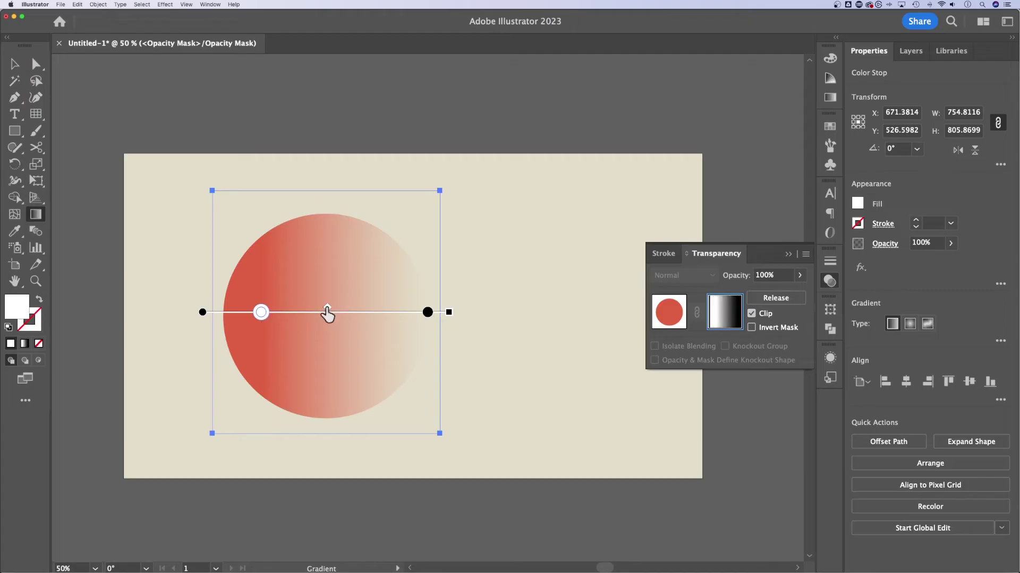
left_click_drag(327, 314, 349, 316)
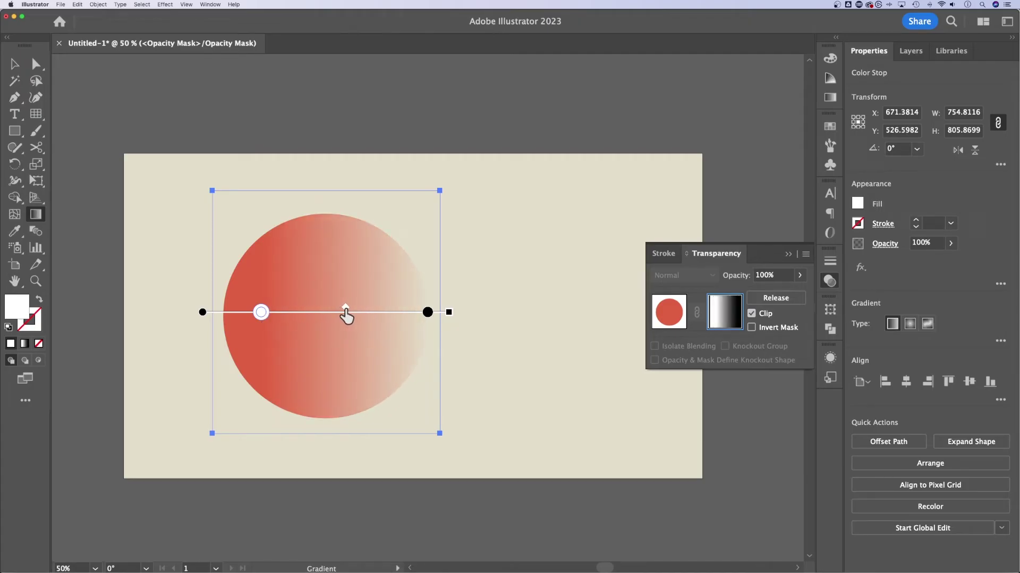
left_click_drag(260, 317, 228, 319)
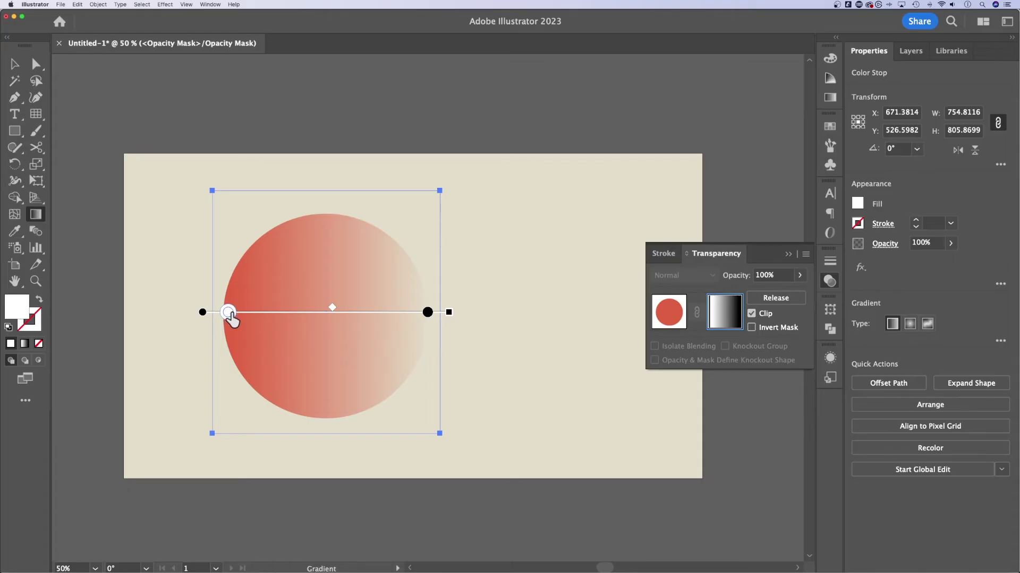
Step: Switch the mask gradient to freeform and make the top-left and bottom-left points white
left_click(927, 323)
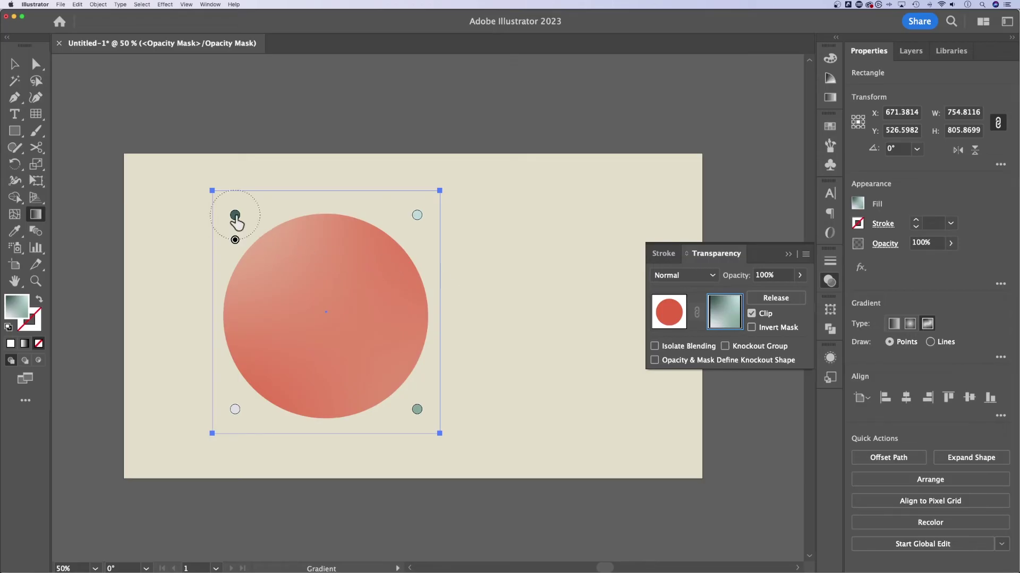
double_click(235, 215)
left_click(78, 260)
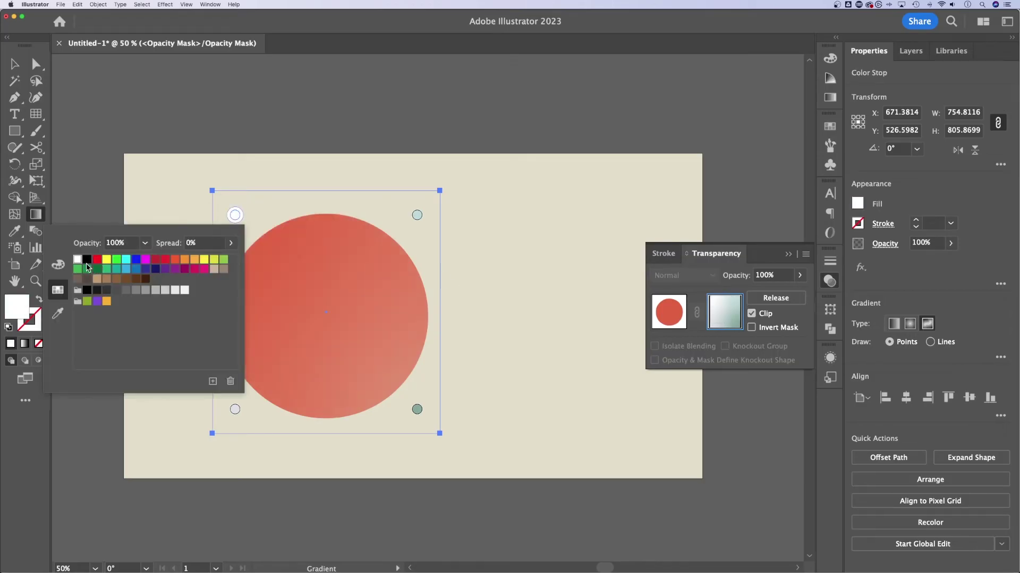
left_click(235, 409)
double_click(235, 410)
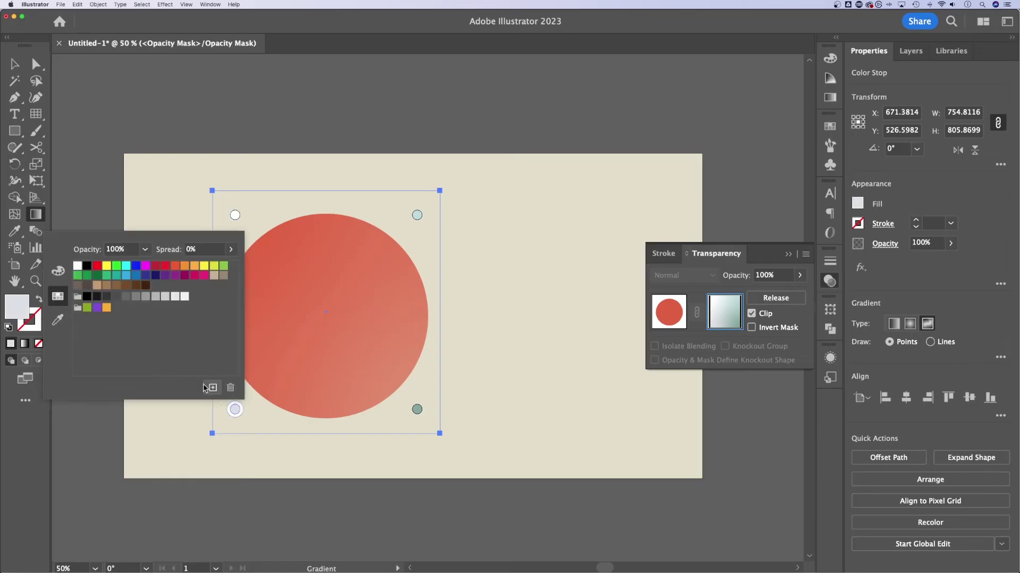
left_click(78, 266)
Step: Make the top-right and bottom-right freeform points black
left_click(417, 215)
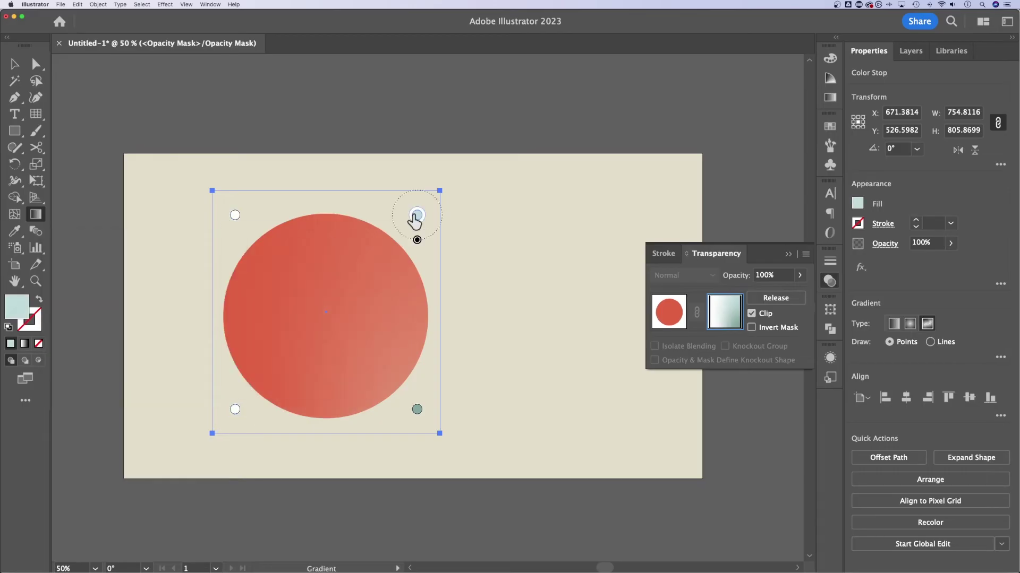
double_click(417, 215)
left_click(259, 259)
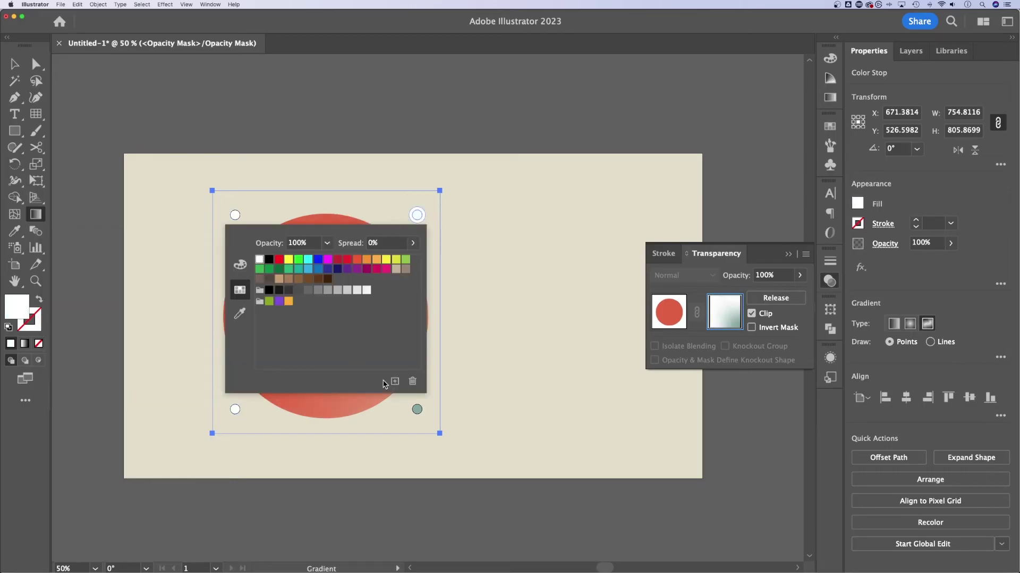
left_click(417, 410)
double_click(417, 410)
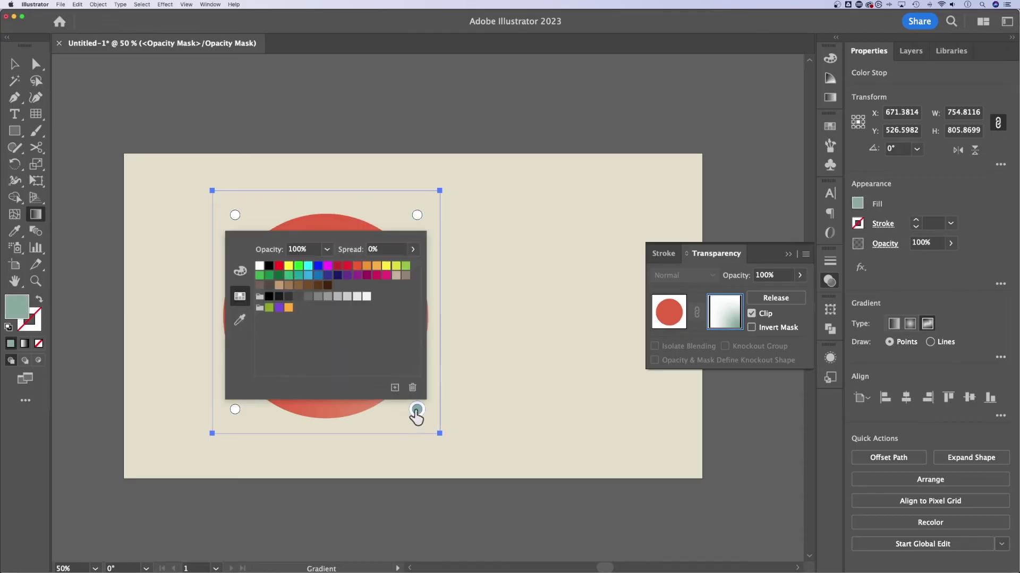
left_click(269, 265)
left_click(417, 215)
double_click(417, 215)
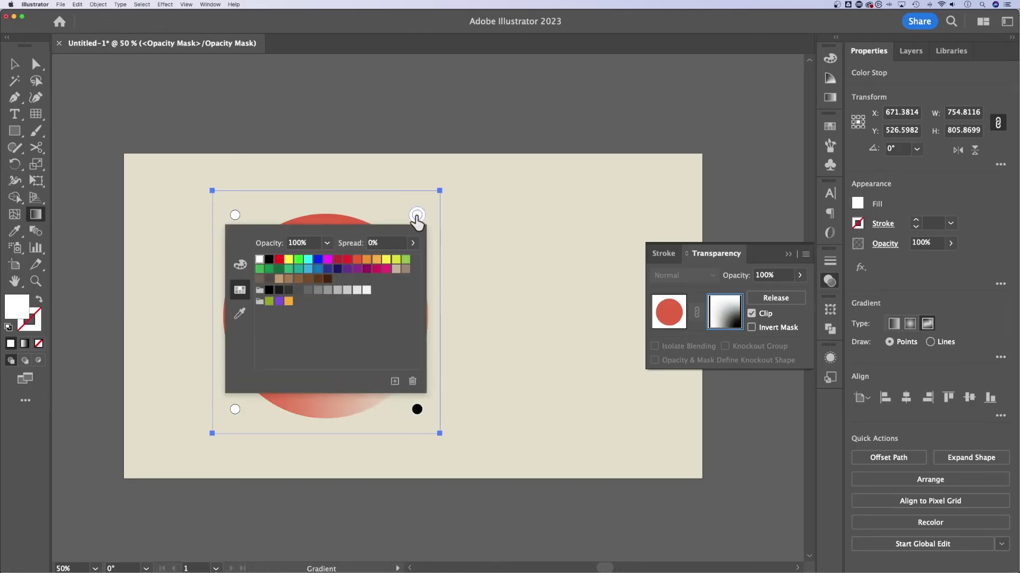
left_click(269, 259)
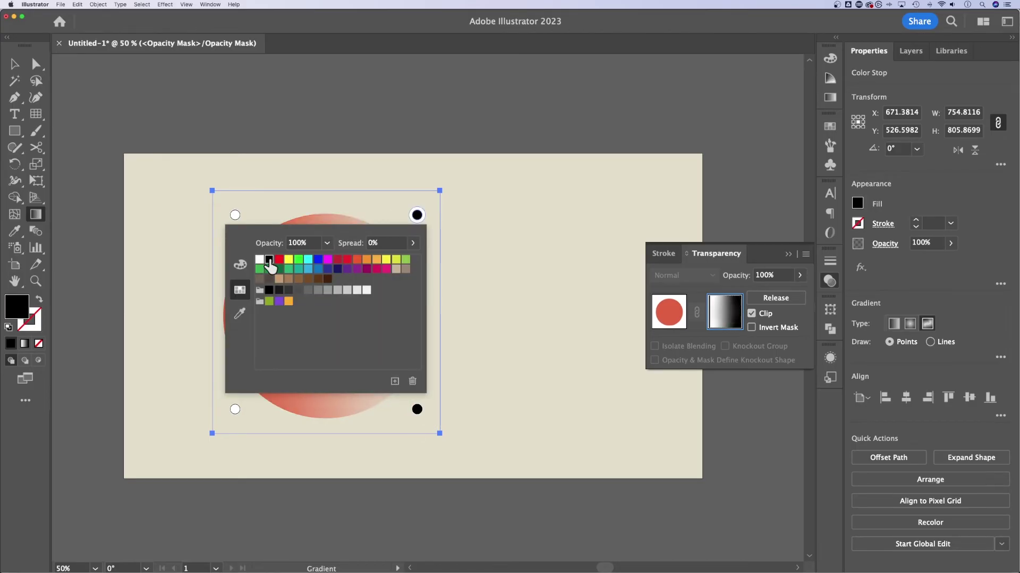
Step: Pull both black points inside the circle and move a white point to its centre
left_click(365, 216)
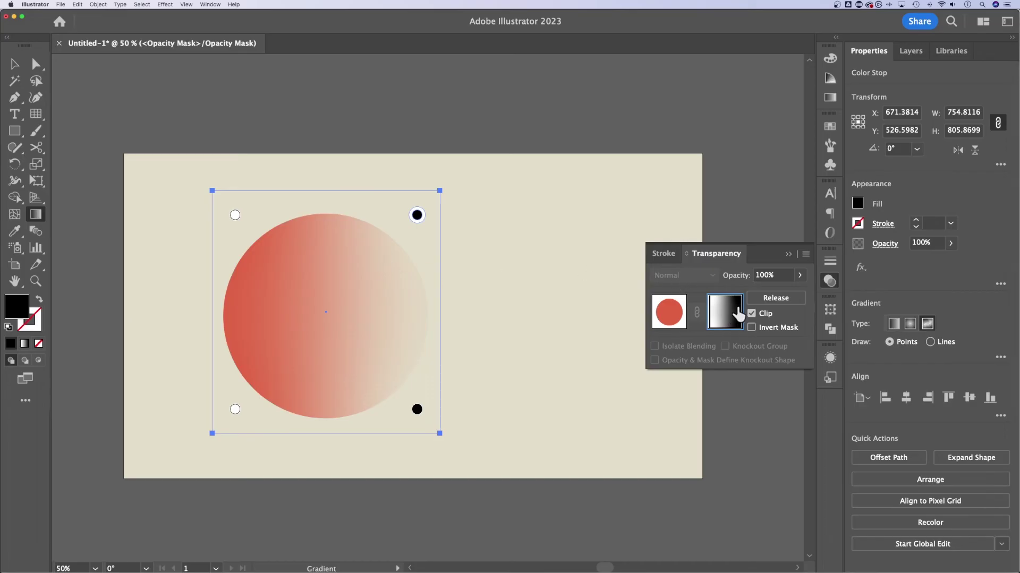
mouse_move(416, 215)
left_mouse_down()
mouse_move(362, 266)
mouse_move(332, 276)
mouse_move(317, 303)
mouse_move(339, 243)
left_mouse_up()
mouse_move(417, 409)
left_mouse_down()
mouse_move(407, 402)
mouse_move(403, 421)
left_mouse_up()
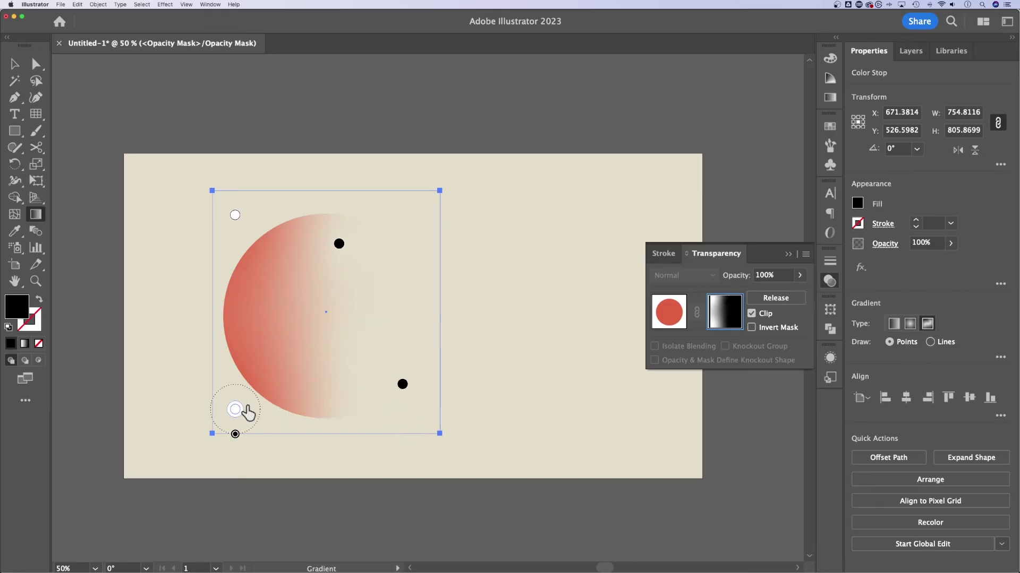
left_click_drag(235, 410, 316, 319)
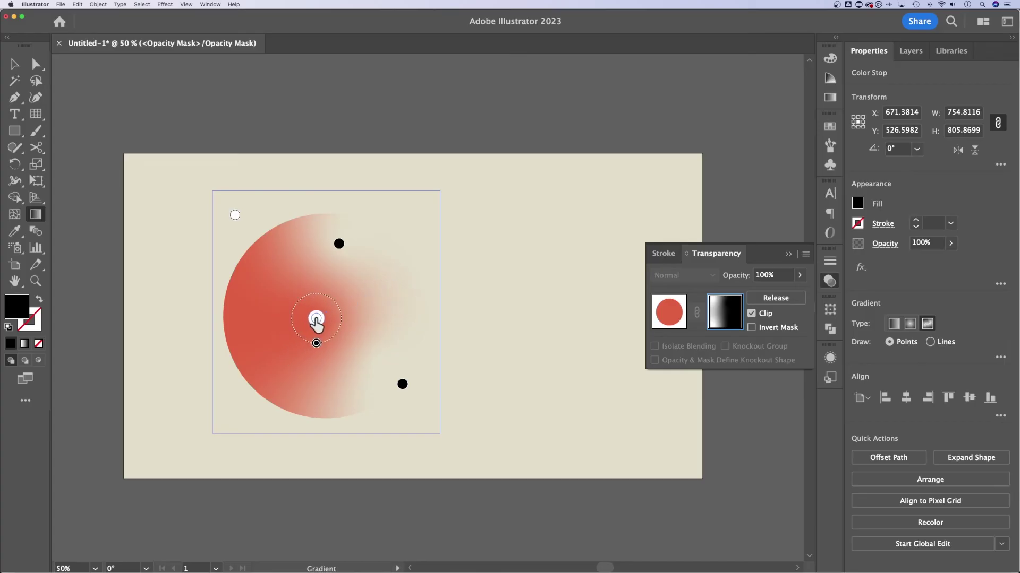
mouse_move(235, 216)
left_mouse_down()
mouse_move(246, 232)
mouse_move(334, 258)
mouse_move(245, 229)
left_mouse_up()
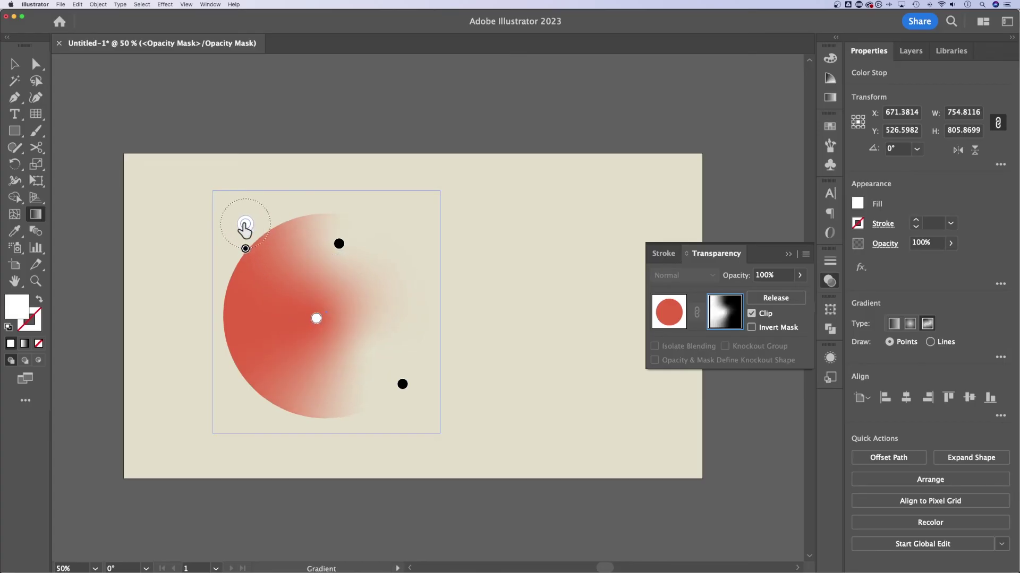
Step: Return to the artwork and drag the masked circle right to X 918.13 px, Y 586.24 px
left_click(668, 312)
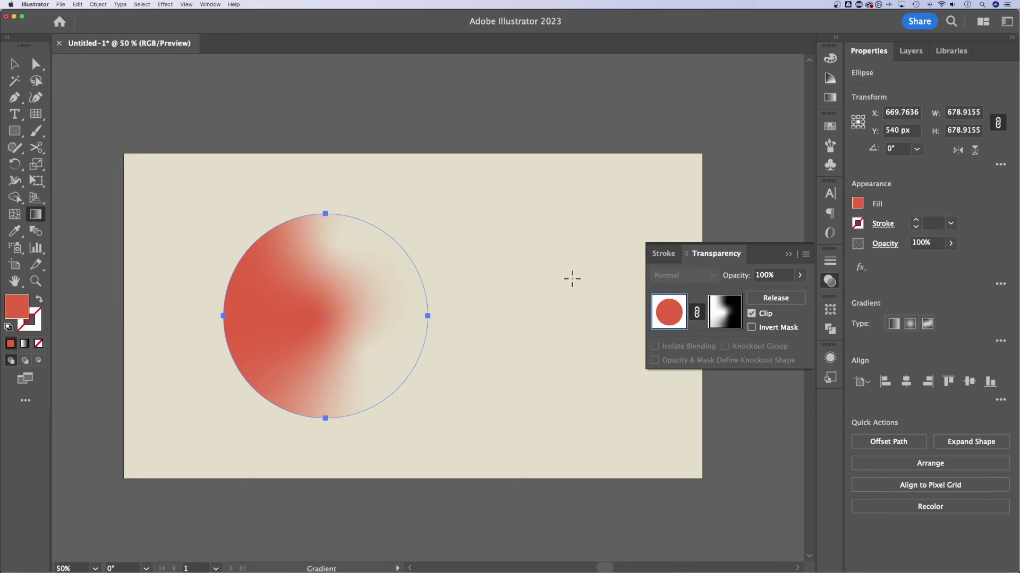
left_click(14, 63)
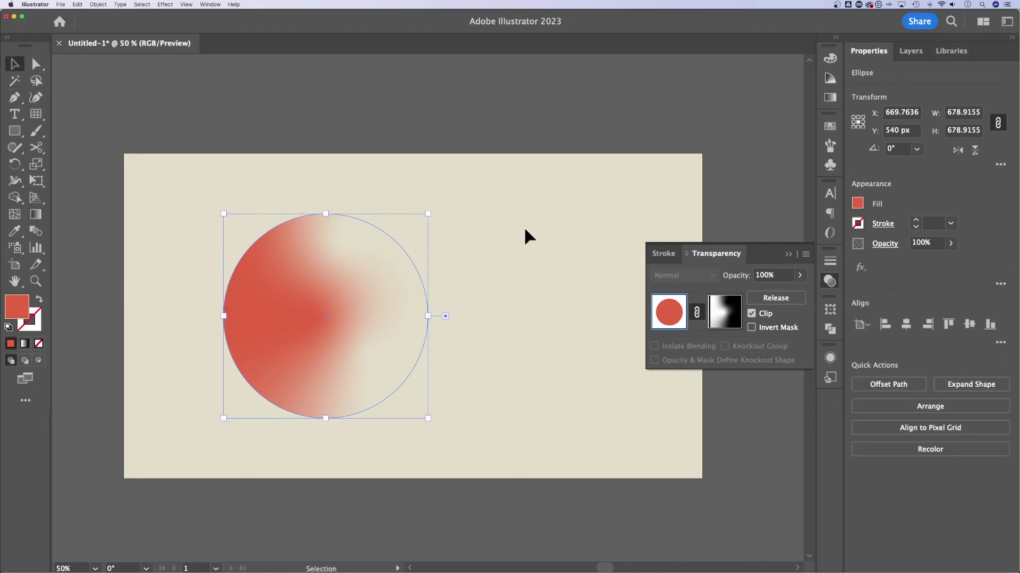
left_click(480, 326)
scroll(407, 423, "down", 5)
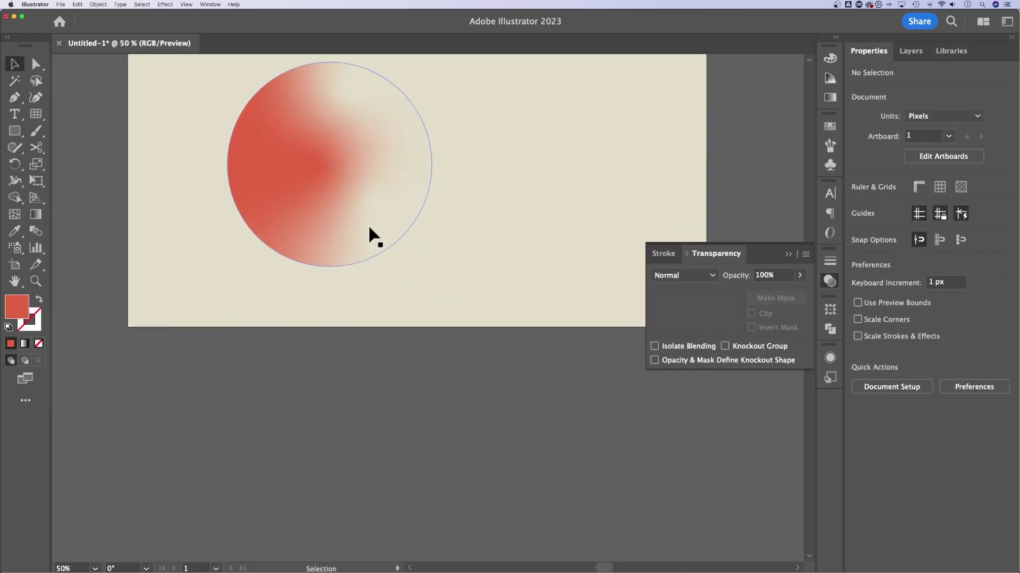
left_click_drag(364, 147, 429, 296)
key("space")
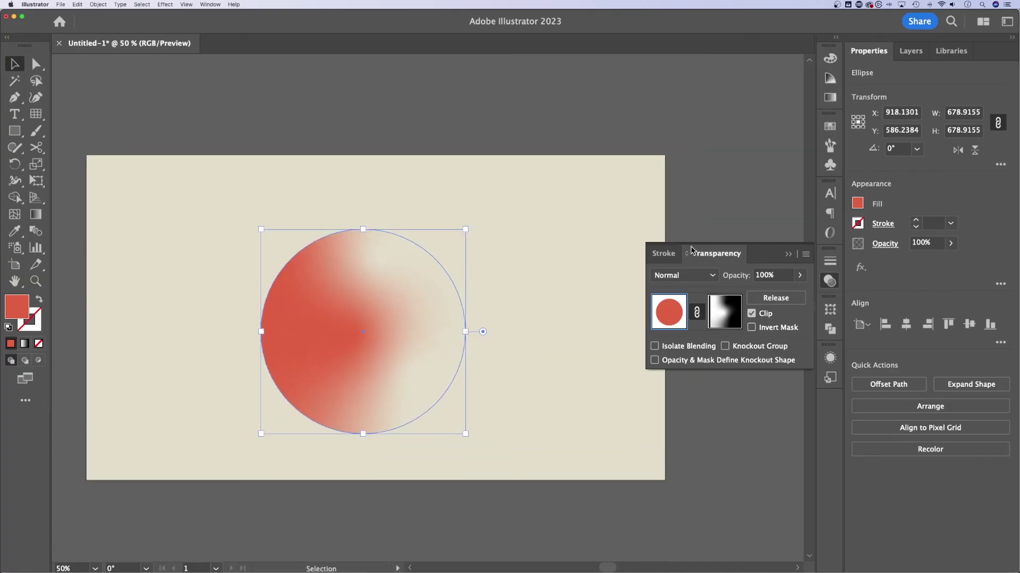
left_click(716, 254)
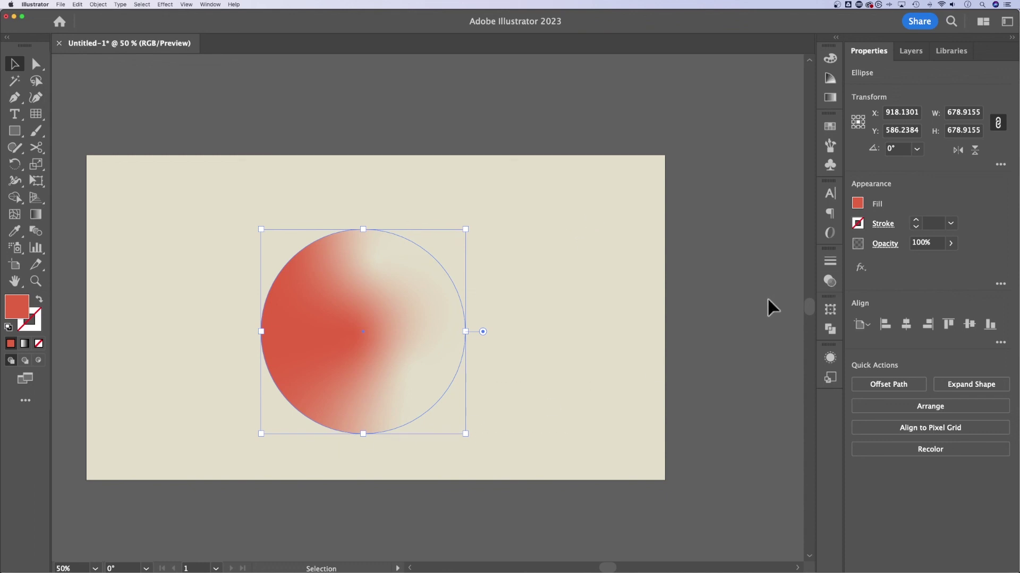
left_click(830, 286)
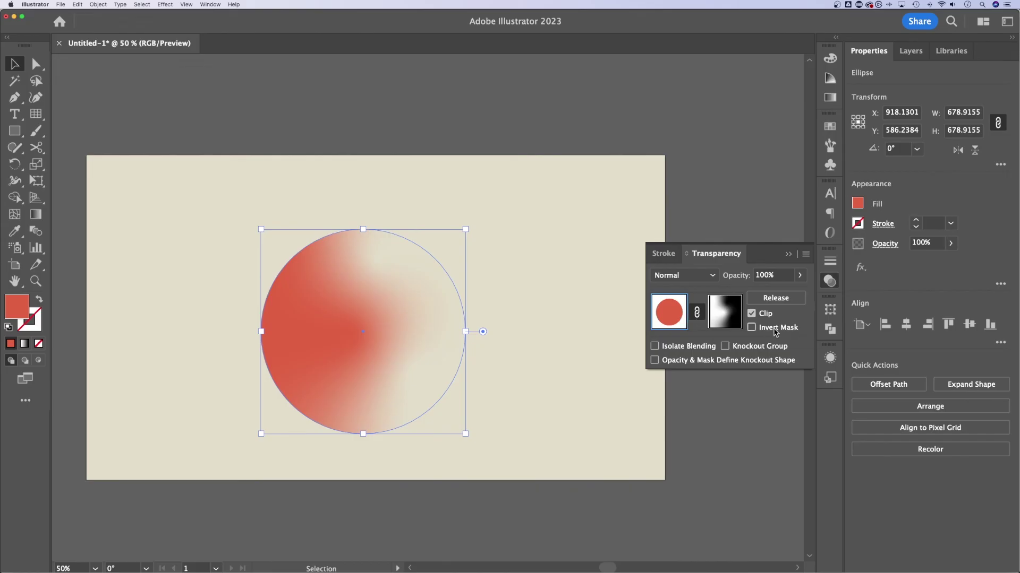
left_click(752, 328)
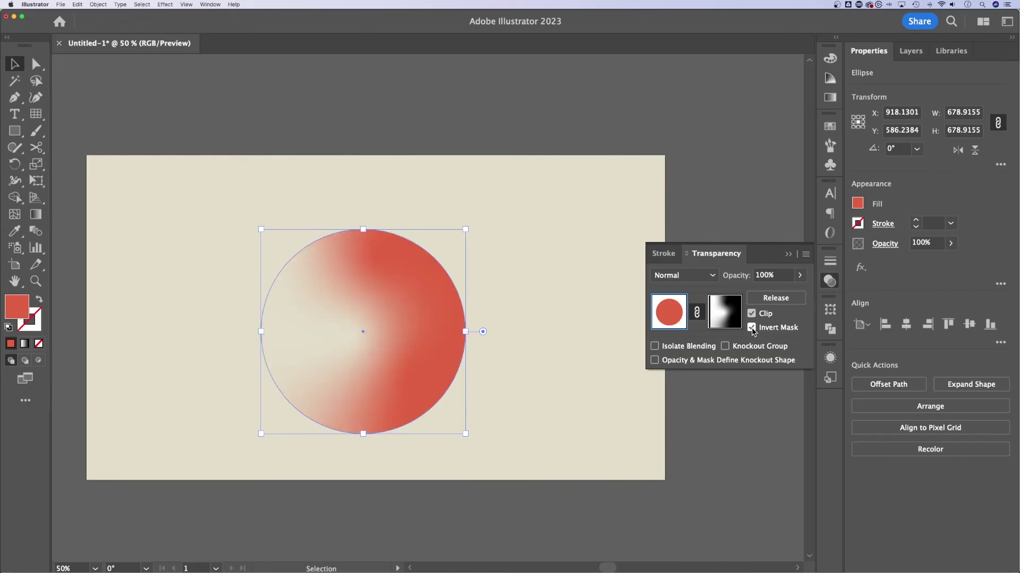
Step: Turn off Invert Mask and release the opacity mask from the red circle
left_click(752, 328)
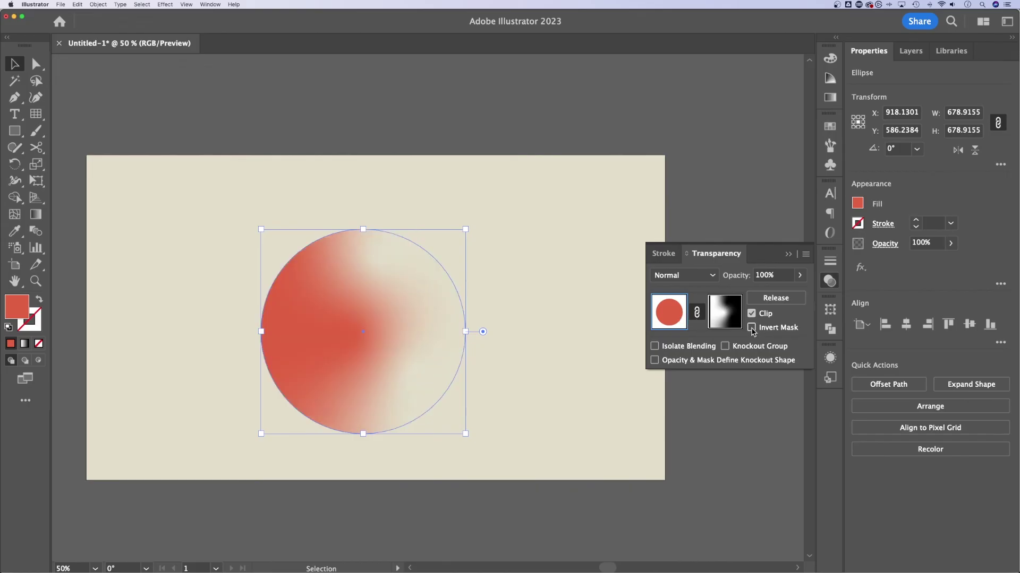
left_click(769, 299)
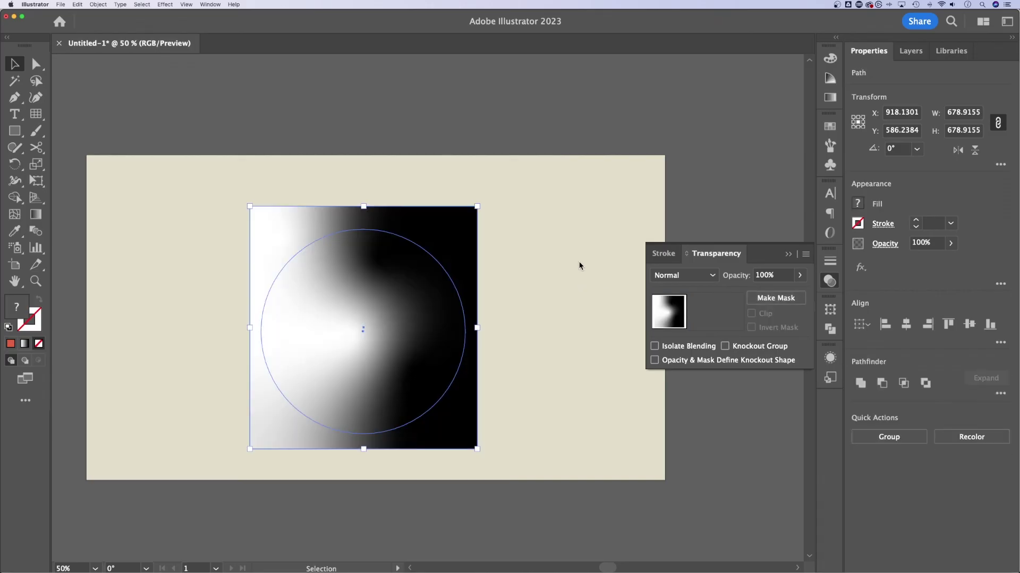
left_click(542, 269)
Step: Move the gradient rectangle aside to confirm it is separate, undo the move, and deselect
left_click_drag(401, 212, 571, 202)
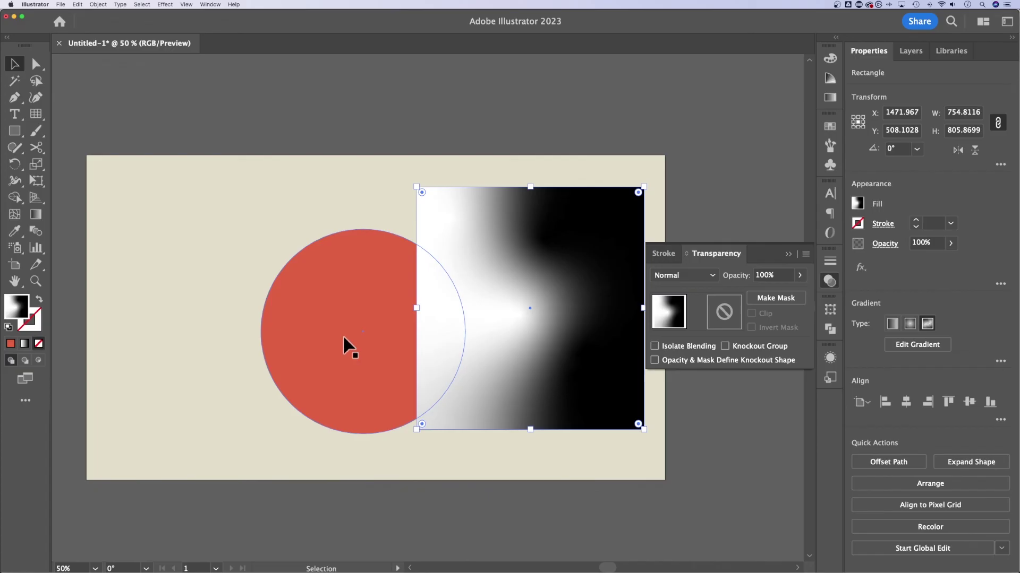
left_click(387, 309)
key("a")
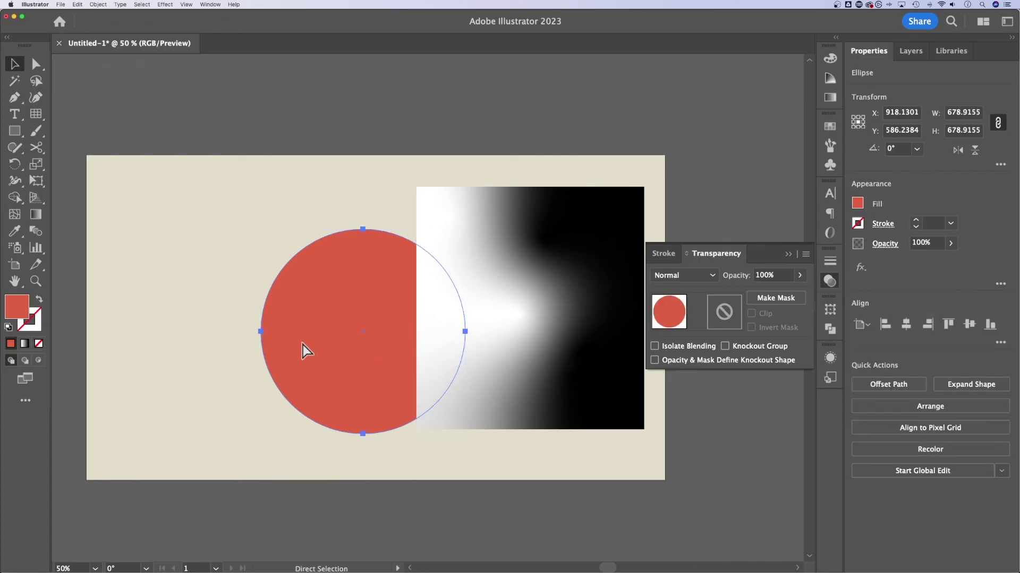
key("cmd+z")
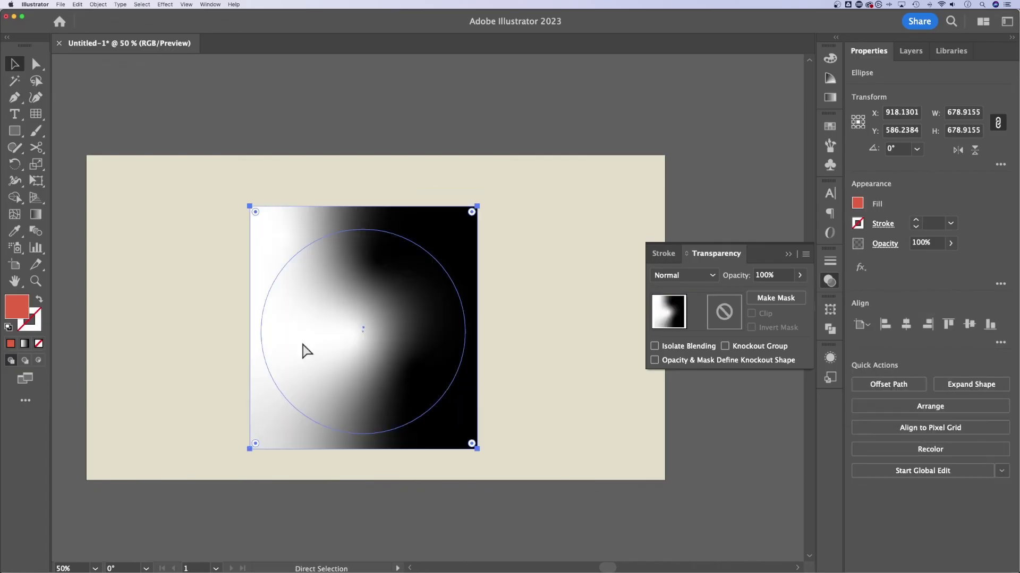
key("cmd+z")
key("v")
left_click(525, 287)
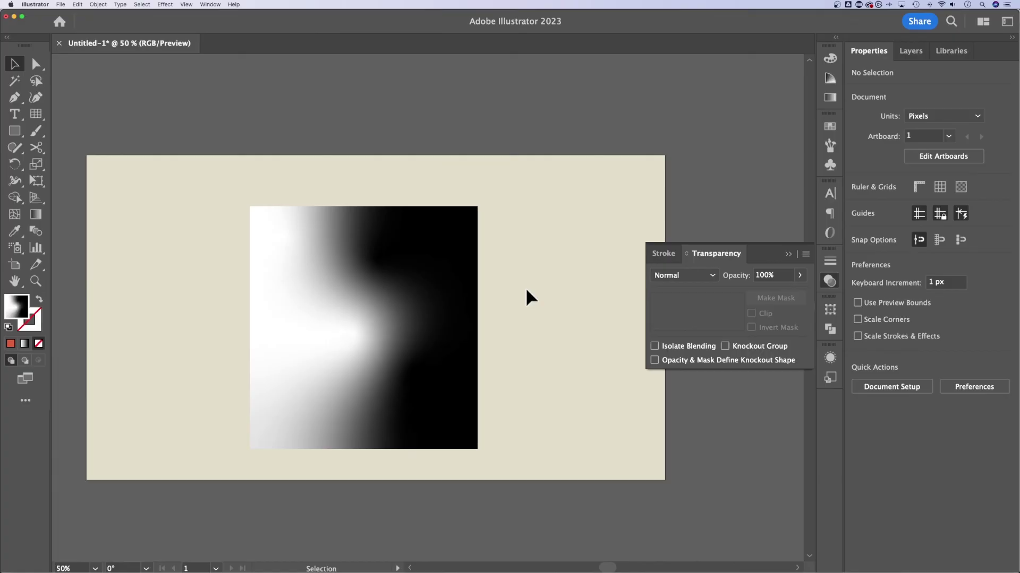